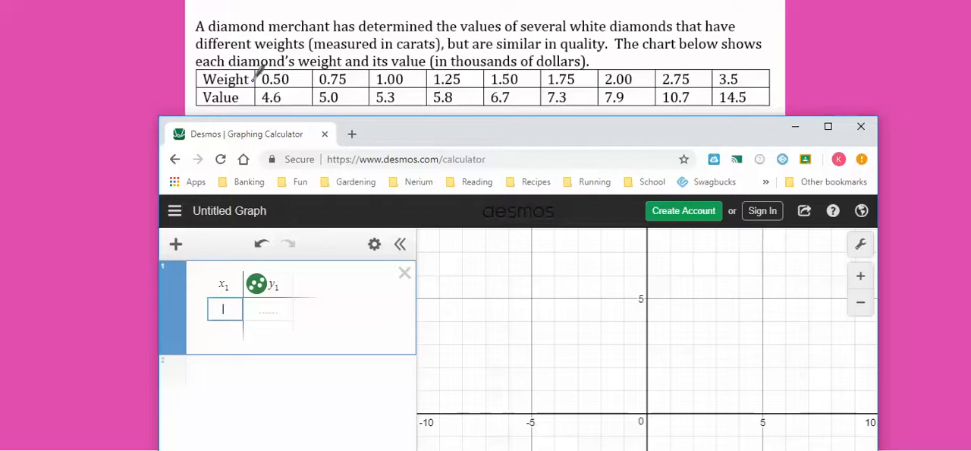
- Enter the diamond weights 0.50, 0.75, 1.00 and 1.25 in the x₁ column of the table
type("0.50")
key("Return")
type("0")
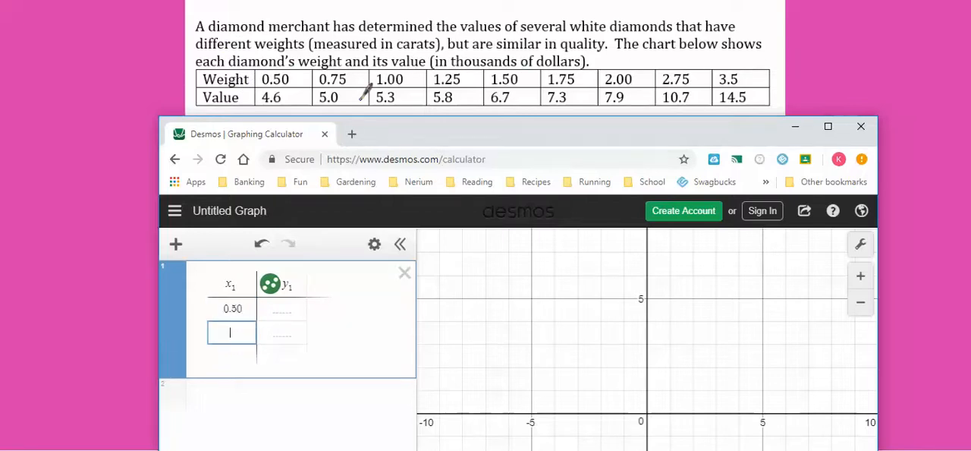
type(".75")
key("Return")
type("1.00")
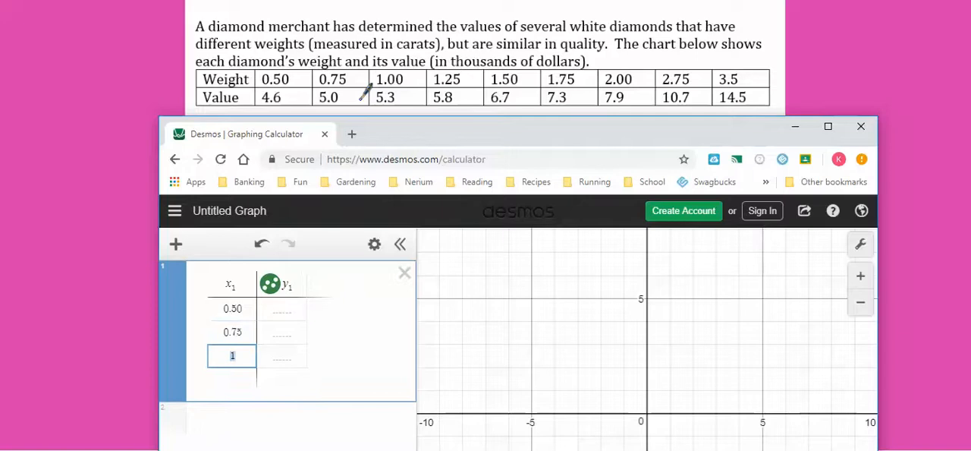
key("Return")
type("1.25")
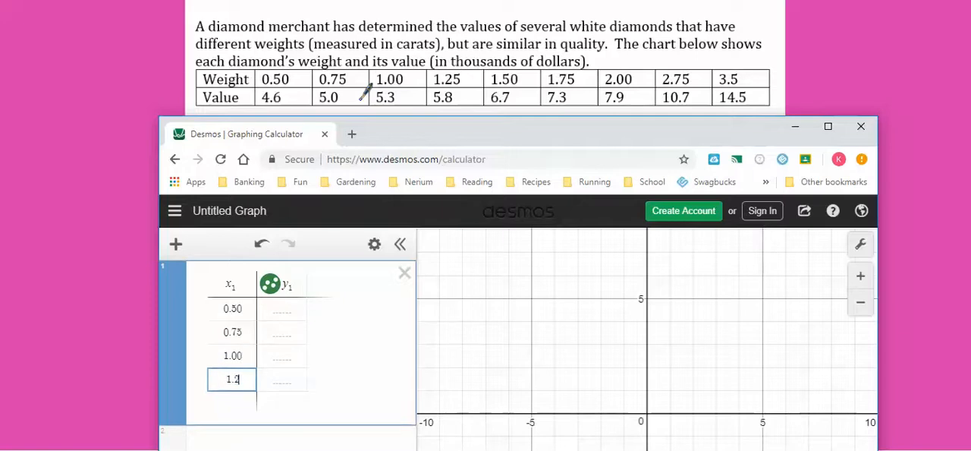
key("Return")
- Enter the remaining weights 1.50, 1.75, 2.00, 2.75 and 3.5 in the x₁ column
type("1.50")
key("Return")
type("1.75")
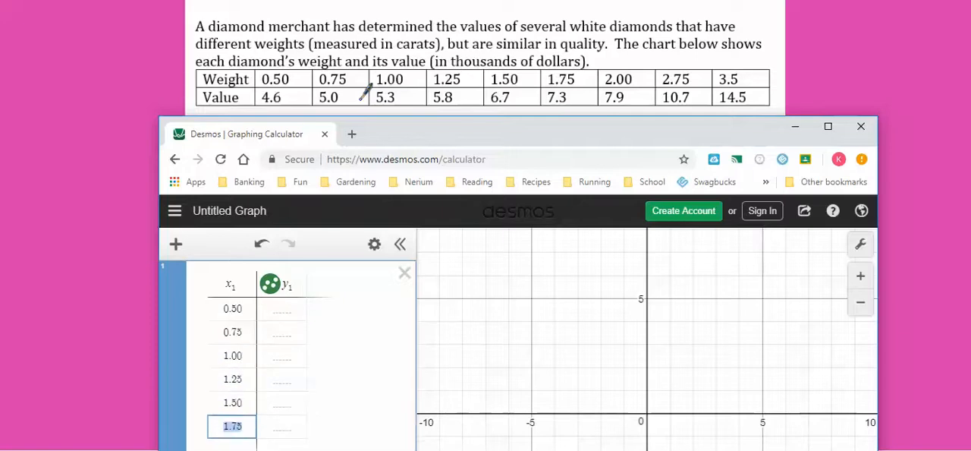
type("1.75")
key("Return")
type("2.00")
key("Return")
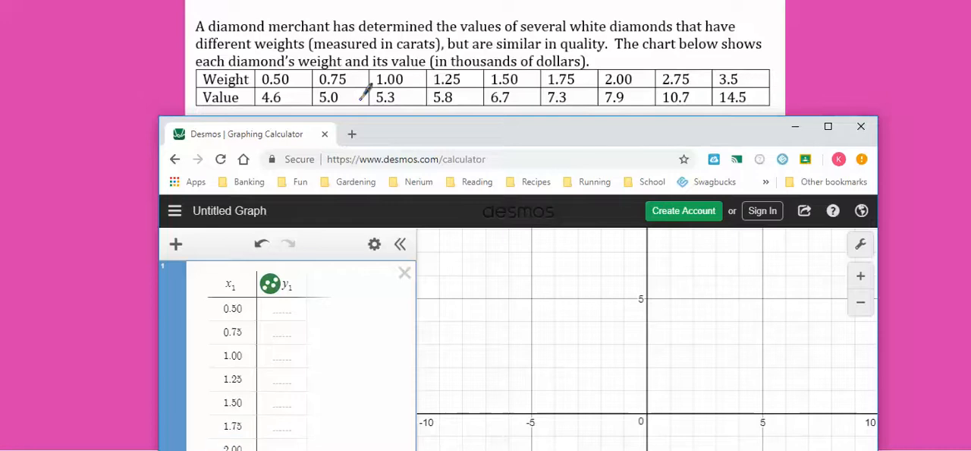
key("Return")
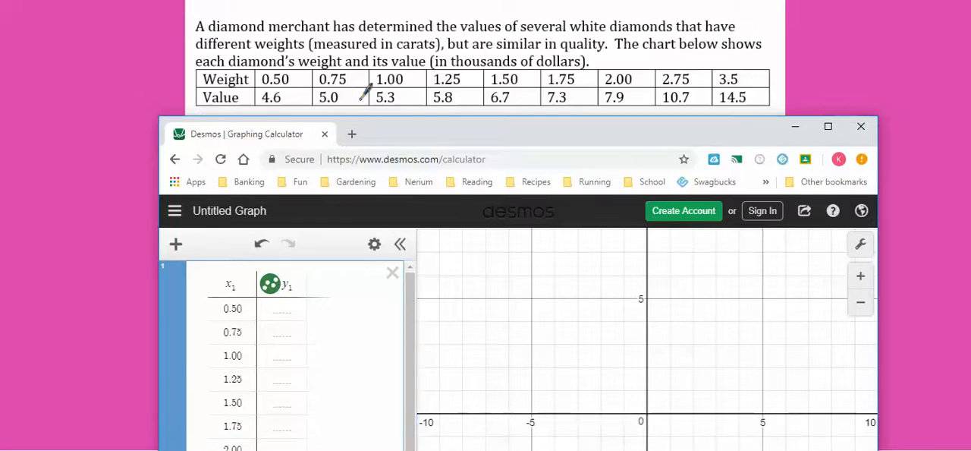
left_click_drag(499, 127, 507, 41)
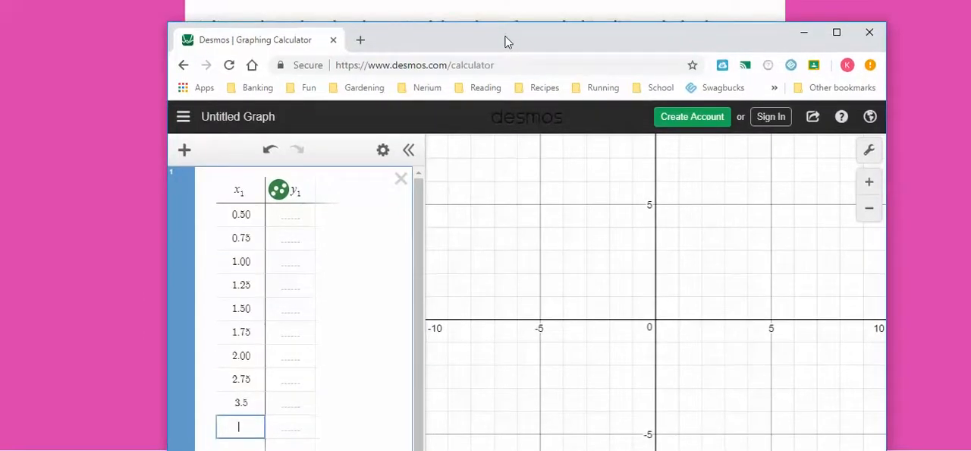
key("Up")
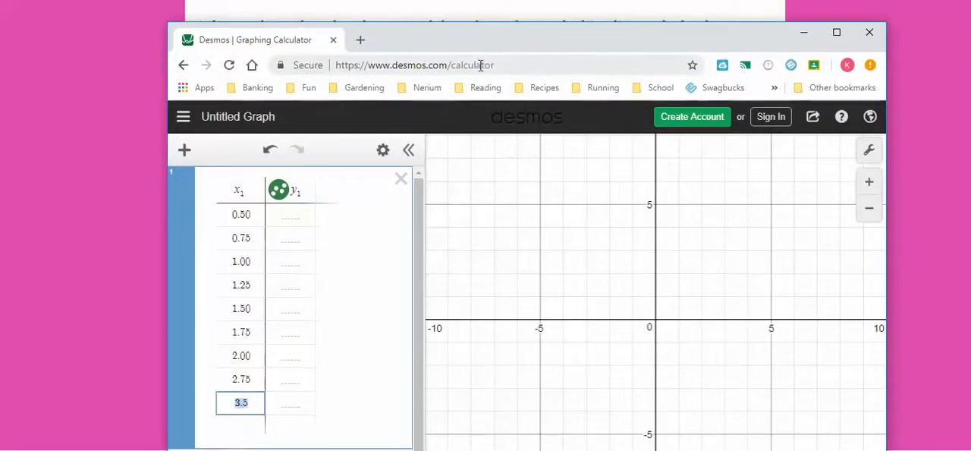
- Place the browser window below the data chart and enter the values 4.6, 5.0, 5.3, 5.8 and 6.7 in the y₁ column
left_click_drag(515, 44, 522, 103)
left_click_drag(430, 93, 421, 122)
left_click(283, 306)
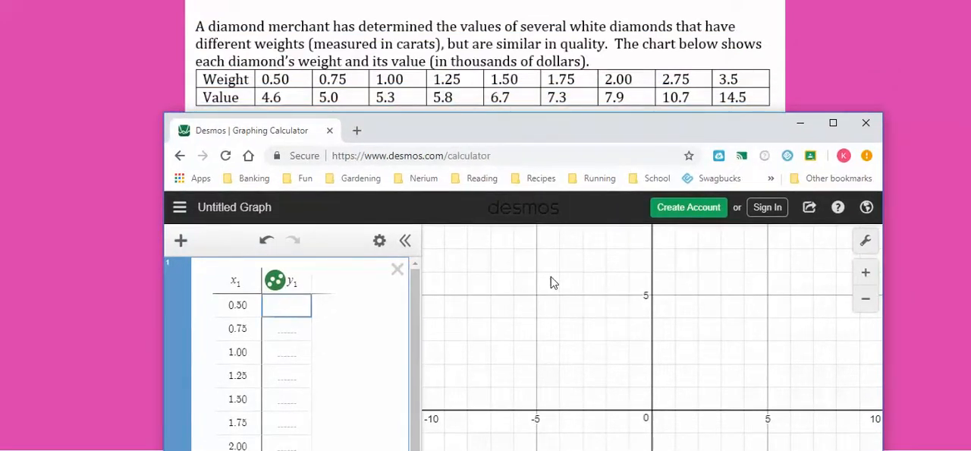
type("4.6")
key("Return")
type("5.0")
key("Return")
type("5.3")
key("Return")
type("5.8")
key("Return")
type("6.7")
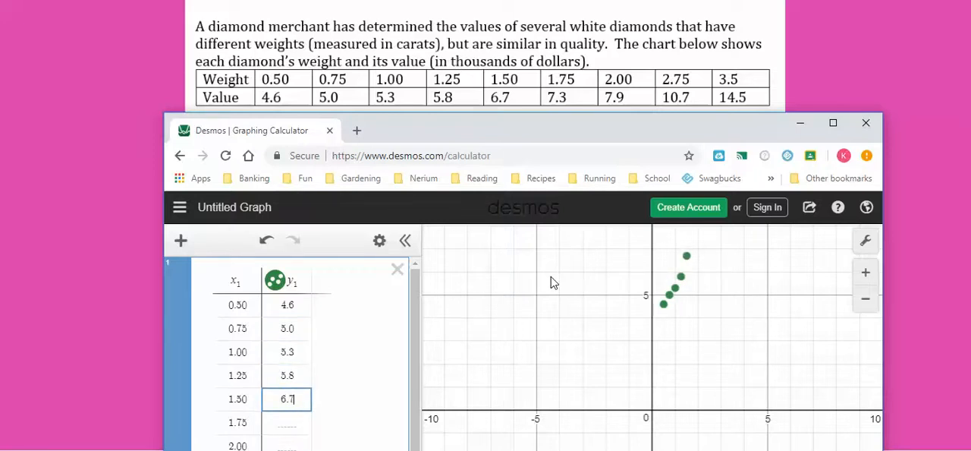
- Enter the remaining diamond values 7.3, 7.9, 10.7 and 14.5 in the y₁ column
key("Return")
type("7.3")
key("Return")
type("7.9")
key("Return")
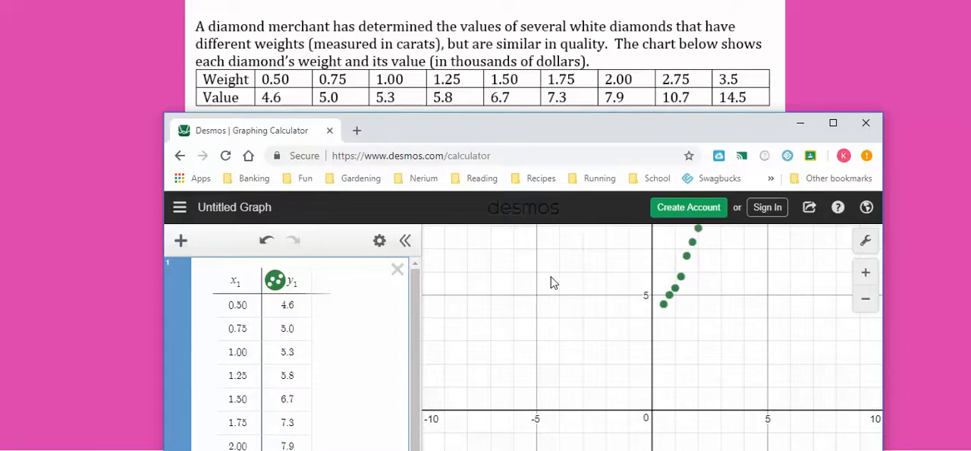
- Maximize the calculator window and set the graph's x-axis range from 0 to 4
left_click(833, 123)
left_click_drag(739, 199, 660, 420)
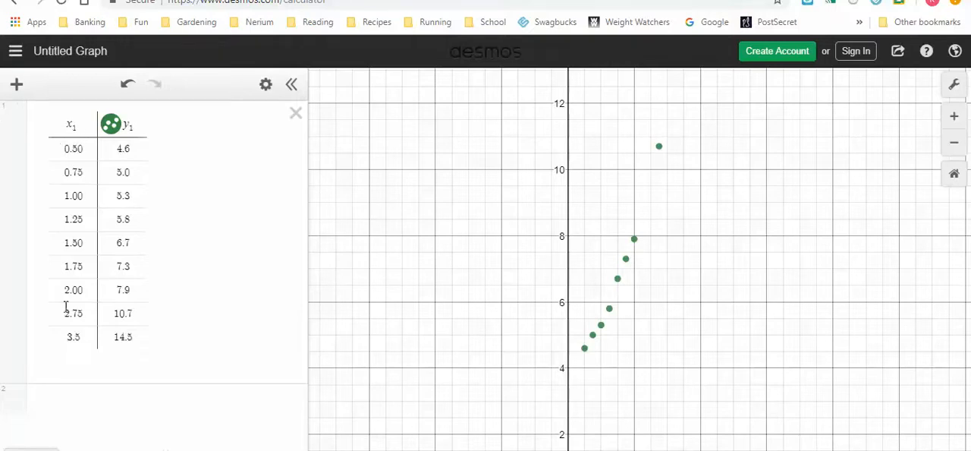
left_click(957, 90)
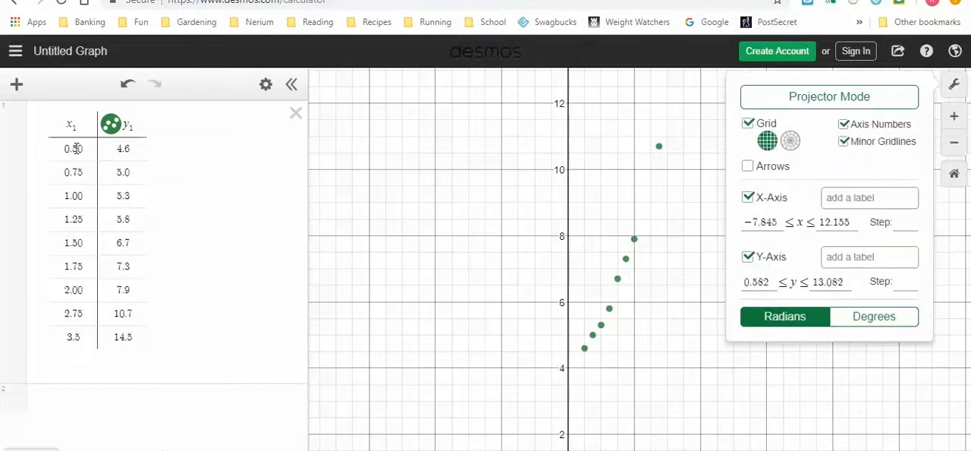
left_click_drag(779, 218, 692, 235)
type("0")
key("Tab")
type("4")
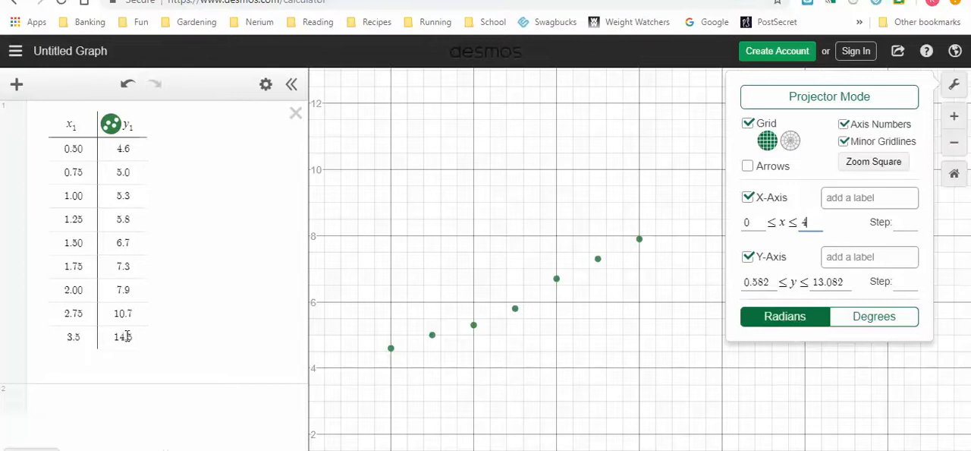
- Set the graph's y-axis range from 4 to 15 and close the graph settings
left_click_drag(770, 283, 720, 292)
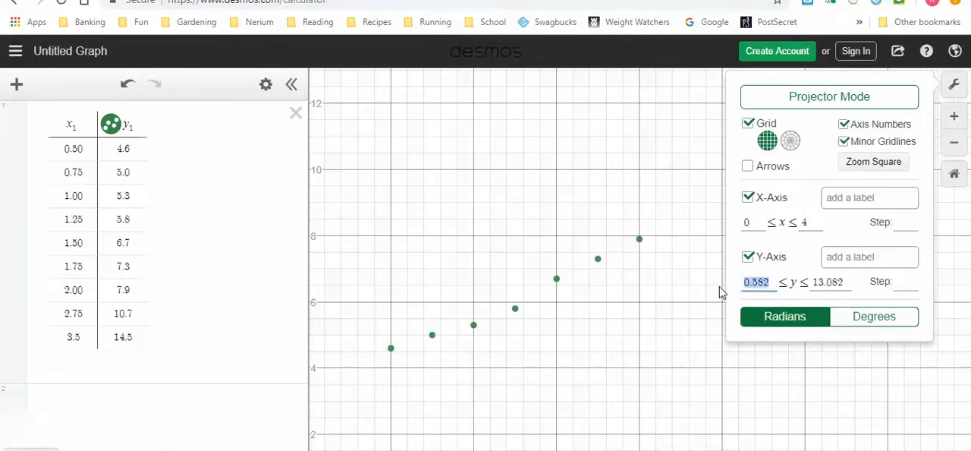
type("4")
key("Tab")
type("15")
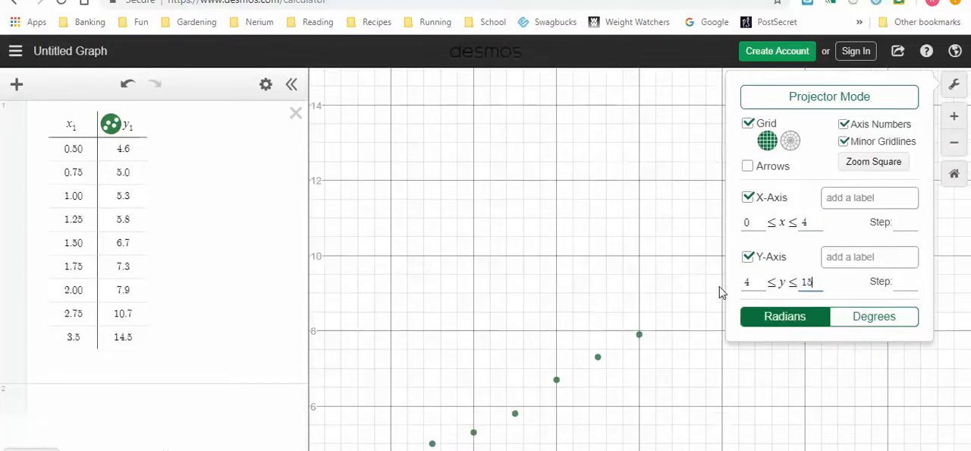
left_click(958, 89)
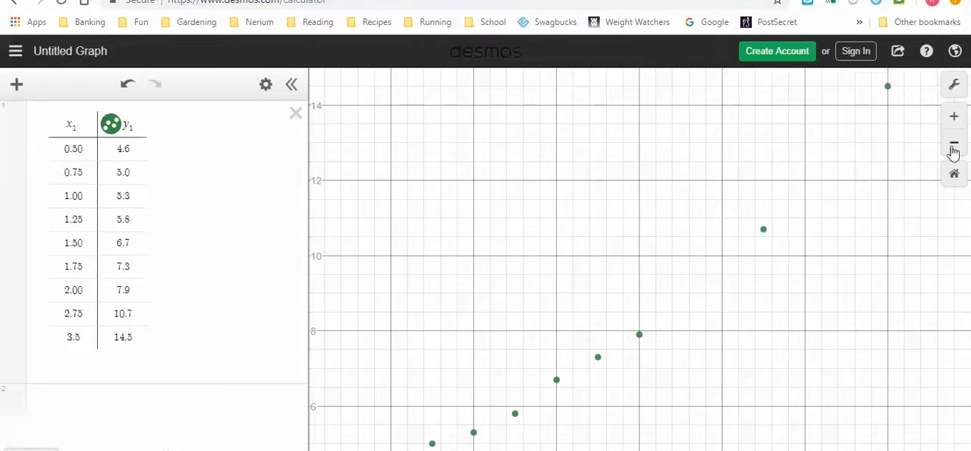
- Compare the scatter plot with the graph types in the ActivInspire notes, and return to the Desmos calculator
left_click(799, 450)
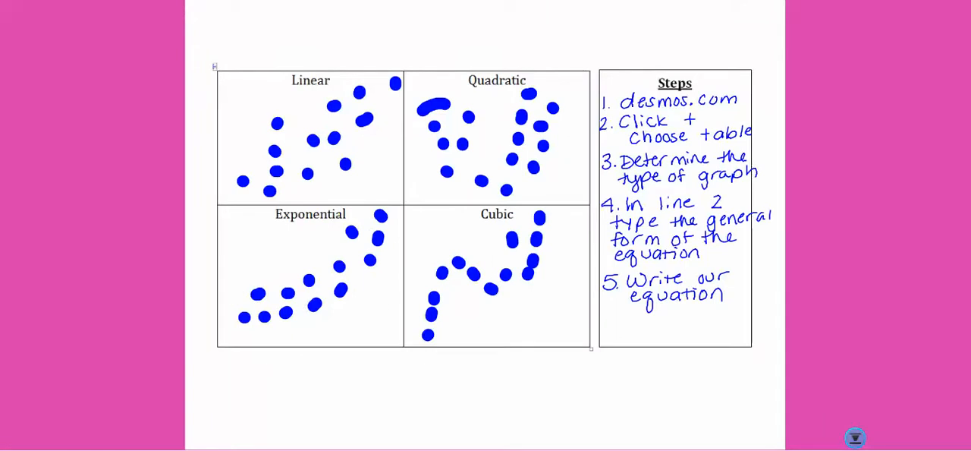
mouse_move(193, 449)
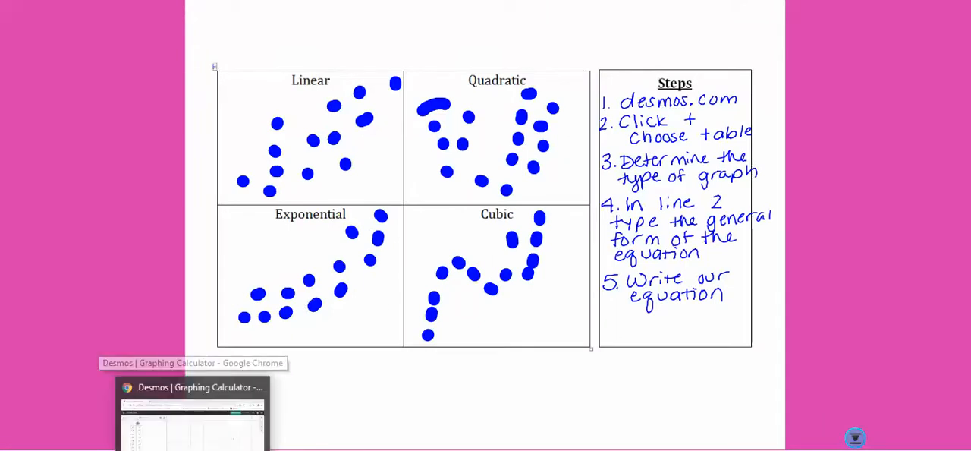
left_click(193, 424)
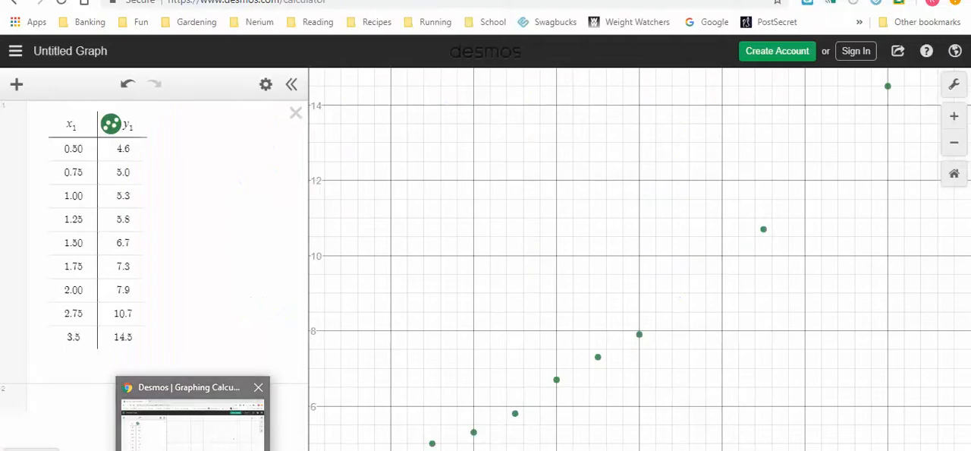
- Begin the regression formula in expression line 2 with y₁ ~
left_click(75, 402)
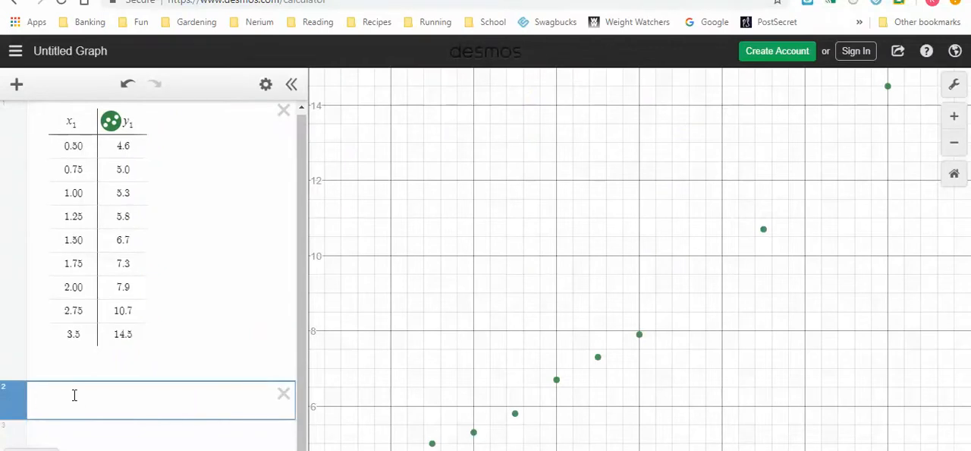
type("y")
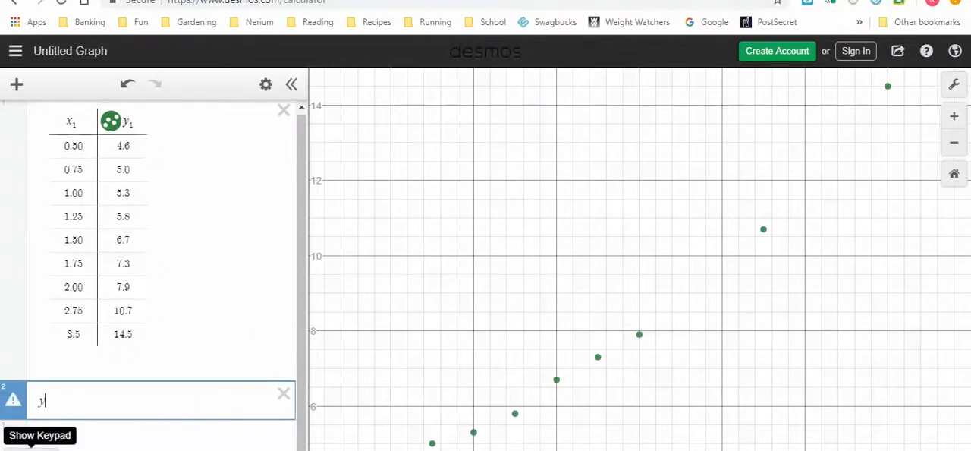
scroll(74, 394, "down", 2)
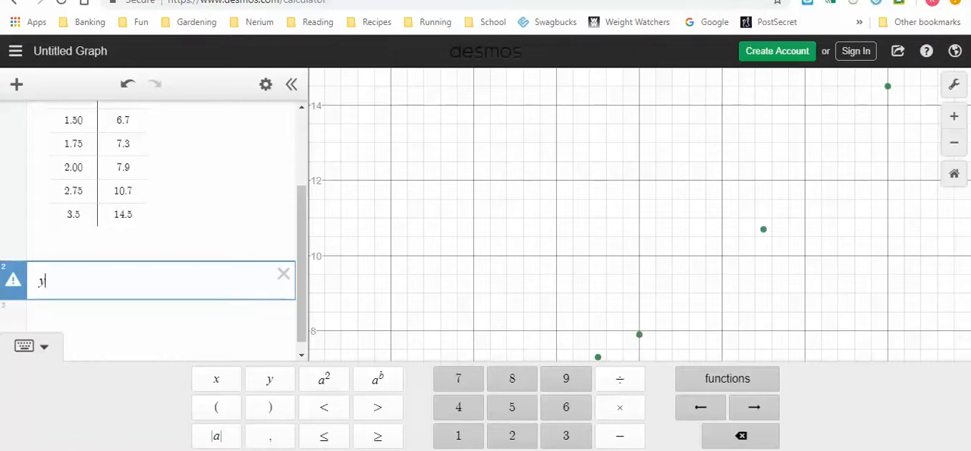
left_click(216, 450)
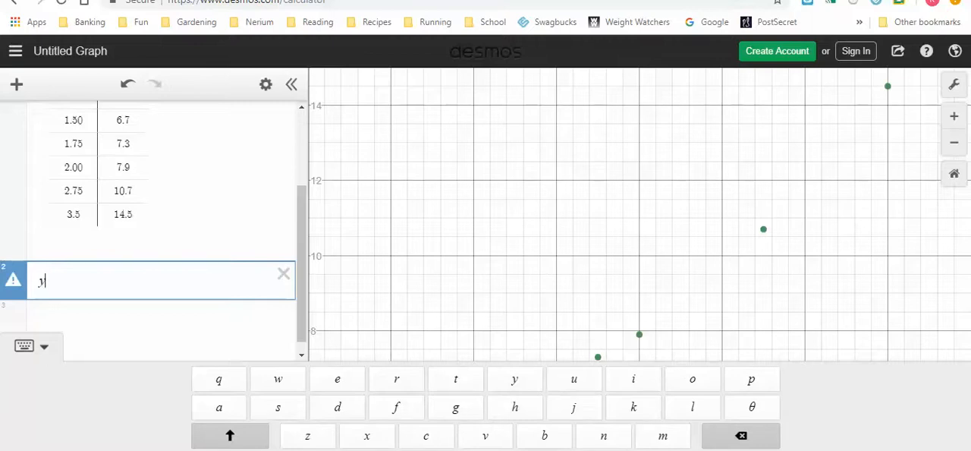
type("_1")
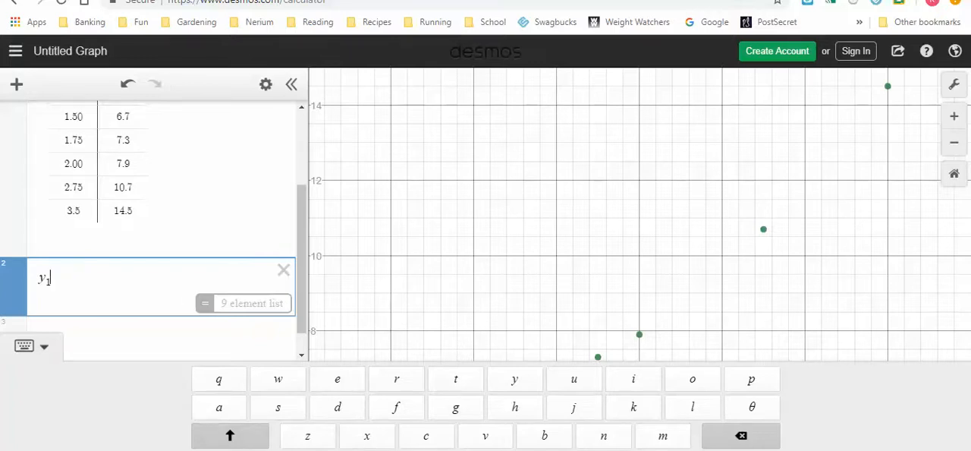
left_click(220, 450)
left_click(220, 450)
type("~ ")
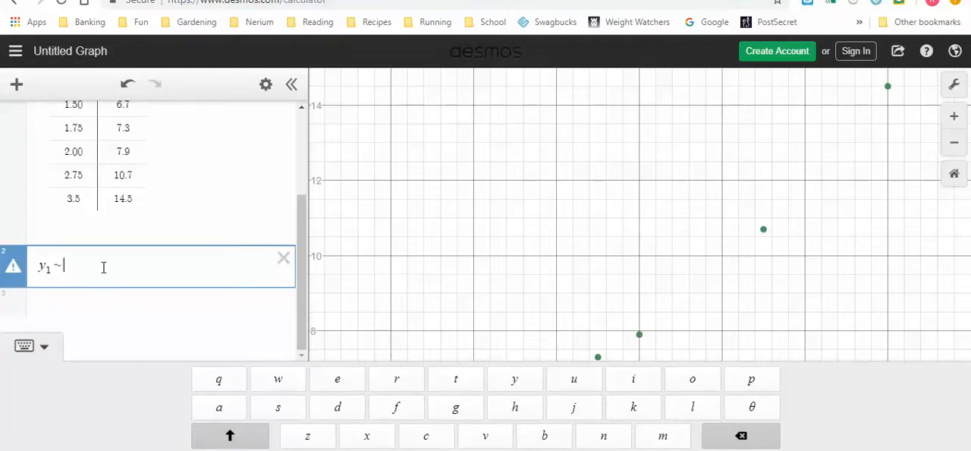
type("a")
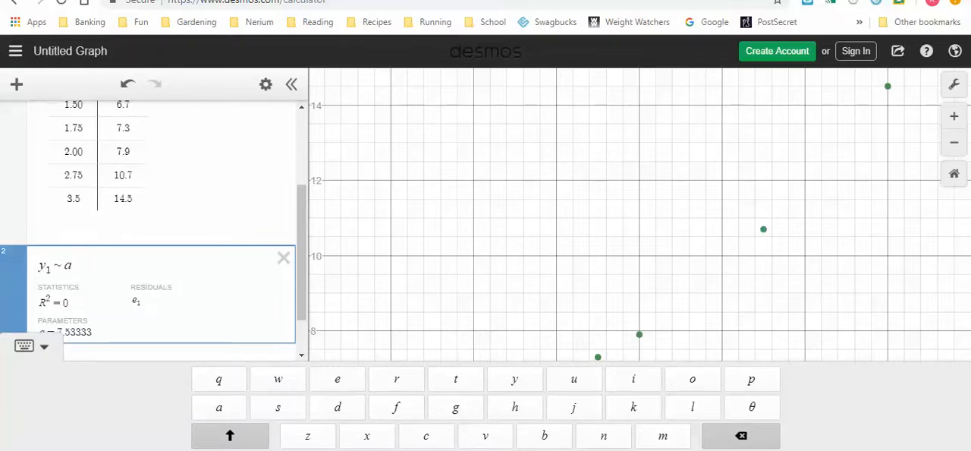
- Complete the regression formula with the exponential form a · b^x₁ and hide the on-screen keypad
left_click(220, 449)
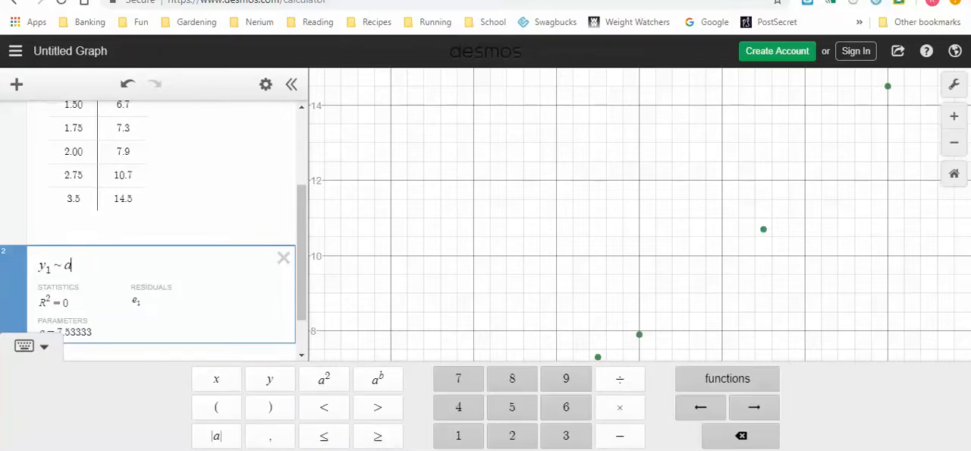
left_click(621, 408)
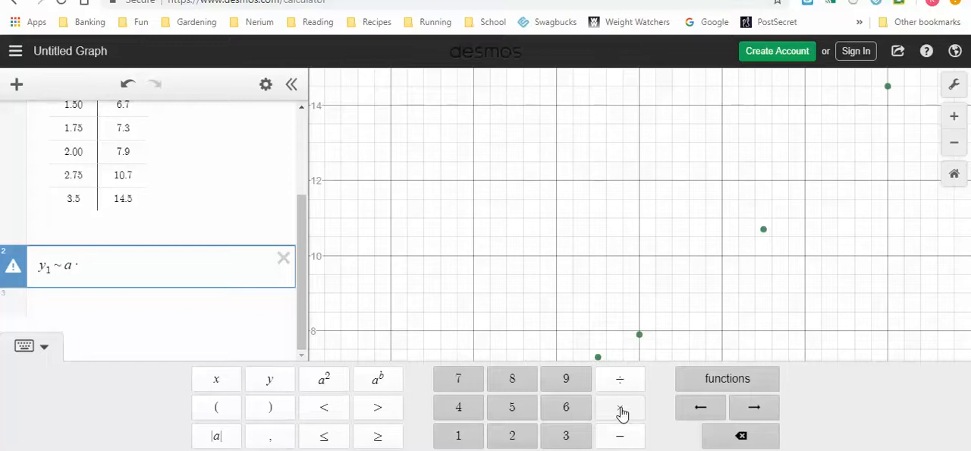
type("b")
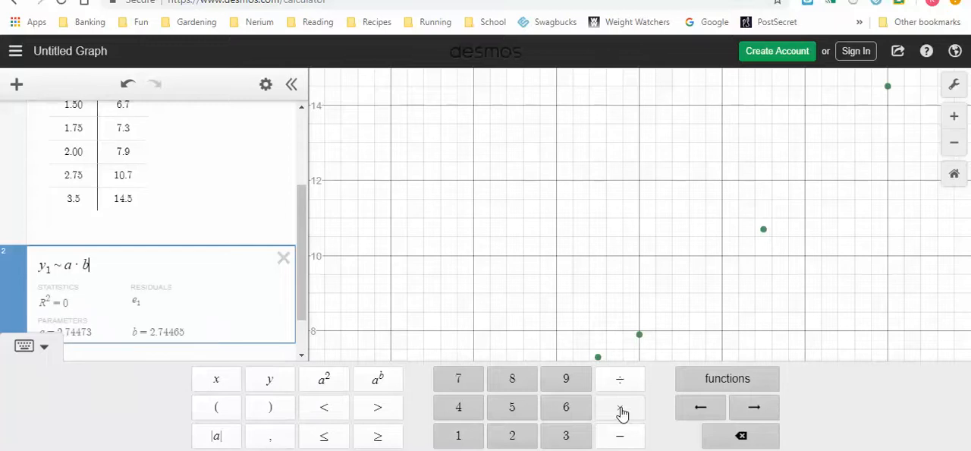
left_click(383, 388)
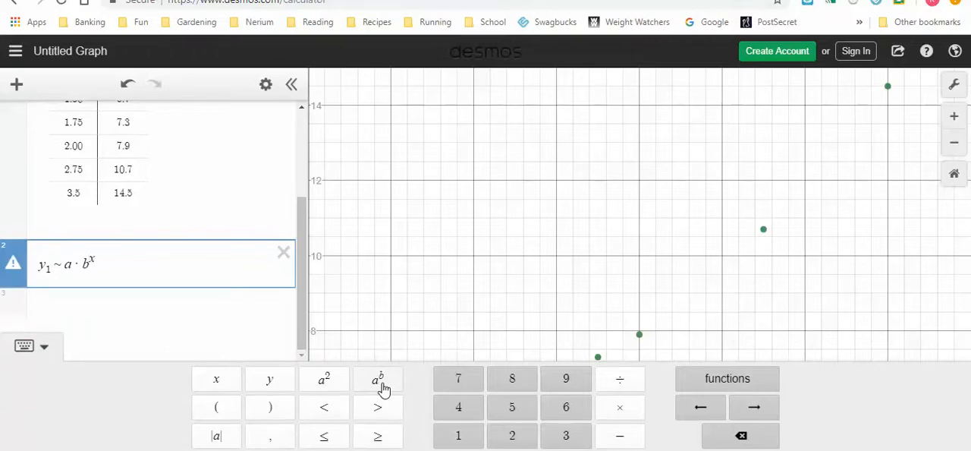
left_click(216, 449)
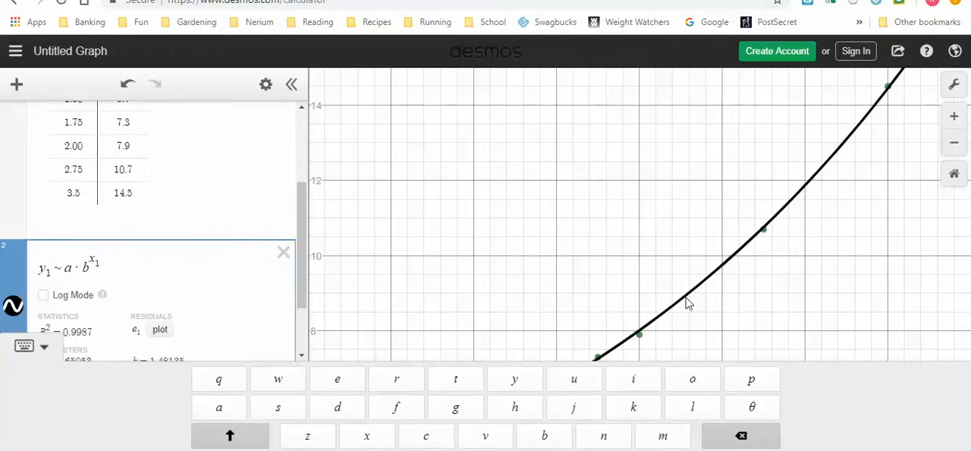
left_click(24, 346)
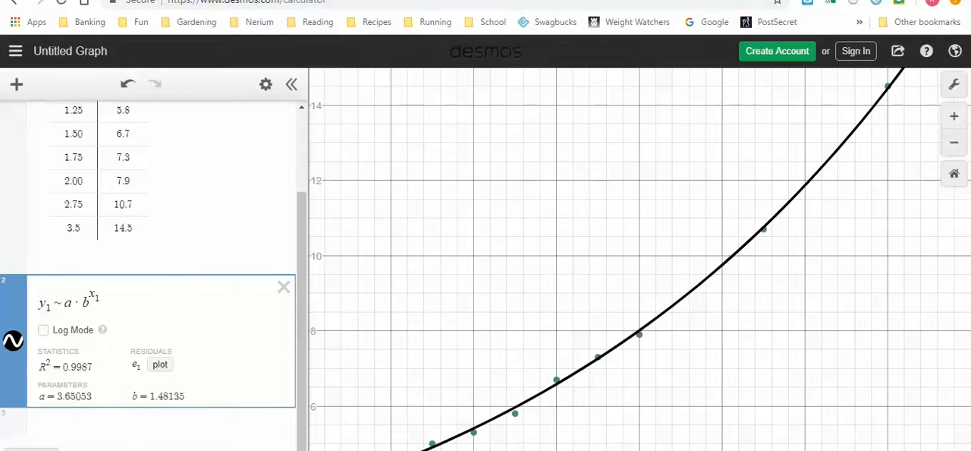
- Switch to the ActivInspire notes and handwrite "exponential" under question 1 on page 2
left_click(125, 449)
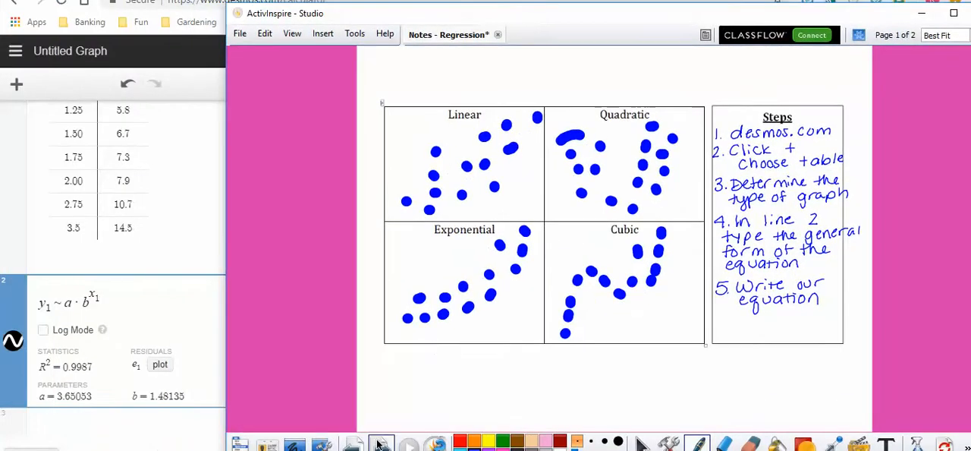
left_click(381, 443)
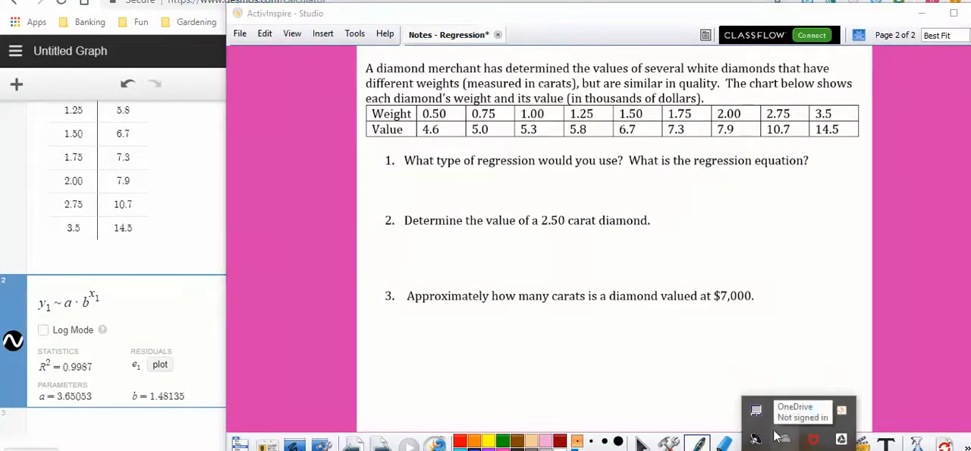
mouse_move(440, 176)
left_mouse_down()
mouse_move(565, 172)
mouse_move(574, 182)
left_mouse_up()
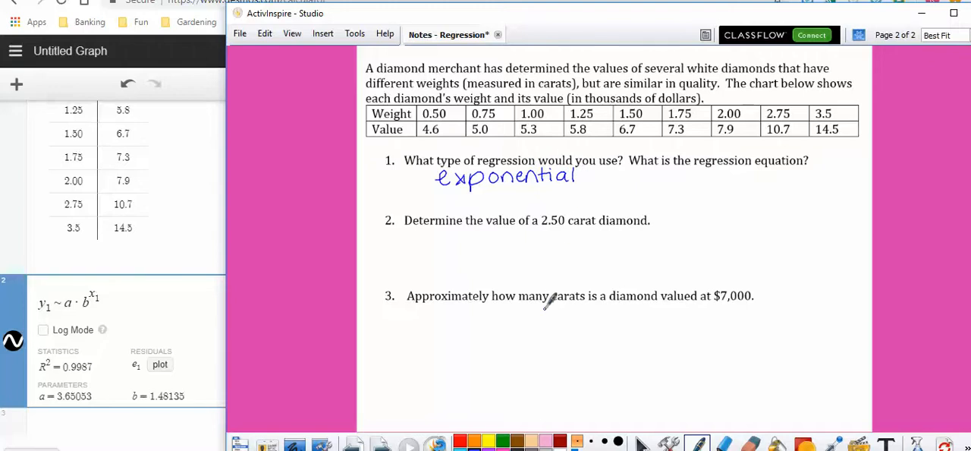
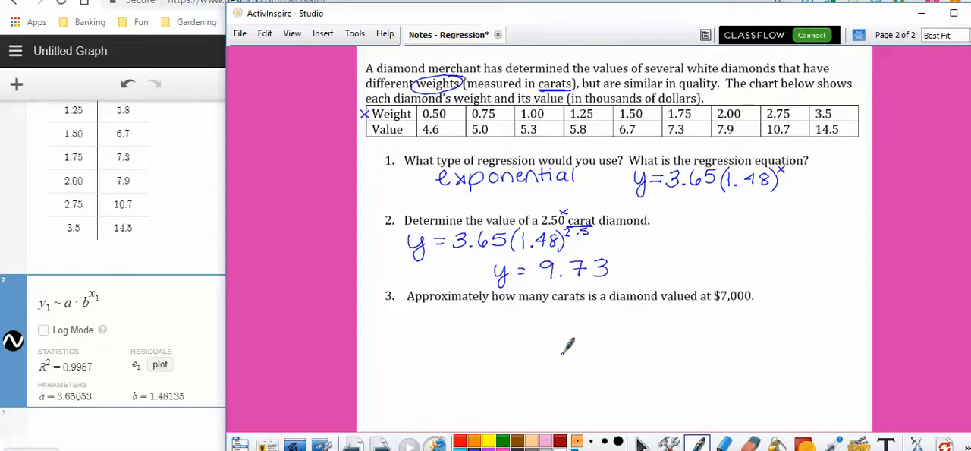
- Complete the answer to question 2 by handwriting "thousand dollars" after y = 9.73 and drawing a box around it
mouse_move(630, 260)
left_mouse_down()
mouse_move(701, 267)
mouse_move(732, 252)
mouse_move(816, 262)
mouse_move(815, 273)
mouse_move(706, 256)
mouse_move(499, 257)
mouse_move(491, 283)
mouse_move(834, 287)
mouse_move(829, 244)
left_mouse_up()
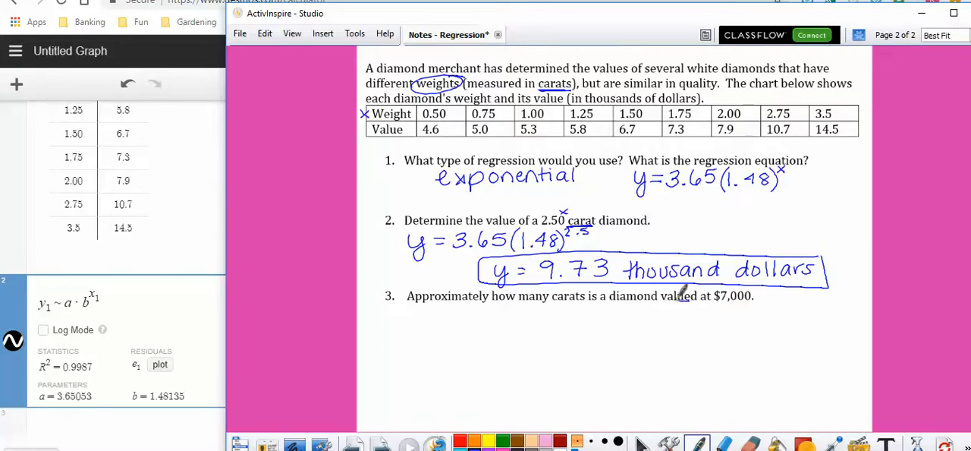
- Mark up question 3 by underlining "valued", labelling the table's Value row y, and handwriting y = 7 under $7,000
left_click_drag(661, 302, 696, 302)
left_click_drag(362, 125, 368, 133)
left_click_drag(374, 124, 364, 144)
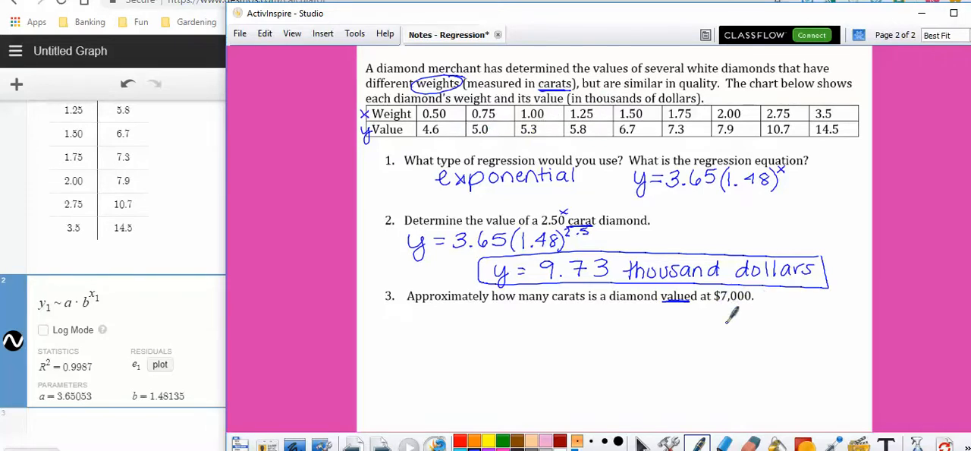
mouse_move(726, 304)
left_mouse_down()
mouse_move(740, 304)
mouse_move(729, 320)
mouse_move(757, 301)
left_mouse_up()
left_click_drag(748, 307, 771, 311)
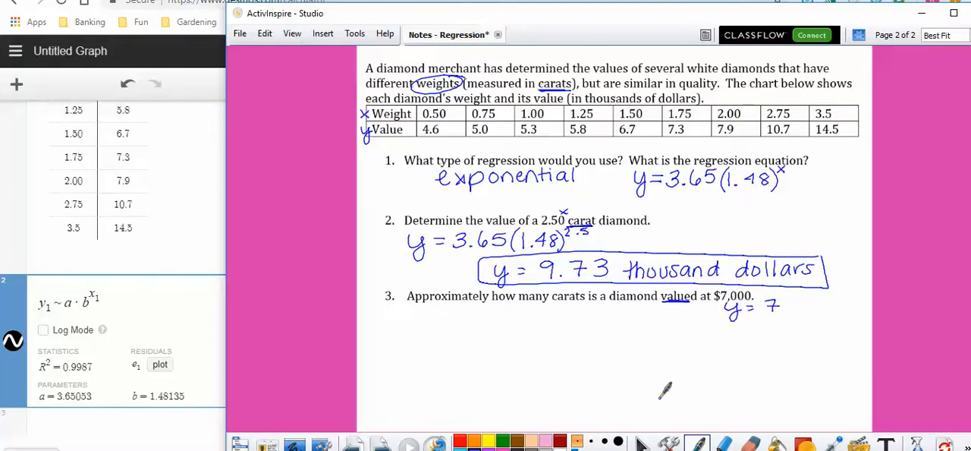
- Handwrite the equation 7 = 3.65(1.48)^x under question 3
mouse_move(435, 317)
left_mouse_down()
mouse_move(461, 316)
mouse_move(452, 334)
mouse_move(490, 323)
left_mouse_up()
mouse_move(477, 329)
left_mouse_down()
mouse_move(516, 319)
mouse_move(511, 334)
mouse_move(563, 335)
left_mouse_up()
left_click(531, 334)
mouse_move(565, 318)
left_mouse_down()
mouse_move(588, 339)
mouse_move(621, 335)
left_mouse_up()
left_click(603, 334)
mouse_move(636, 313)
left_mouse_down()
mouse_move(631, 333)
mouse_move(643, 340)
mouse_move(654, 322)
left_mouse_up()
left_click_drag(653, 314, 647, 322)
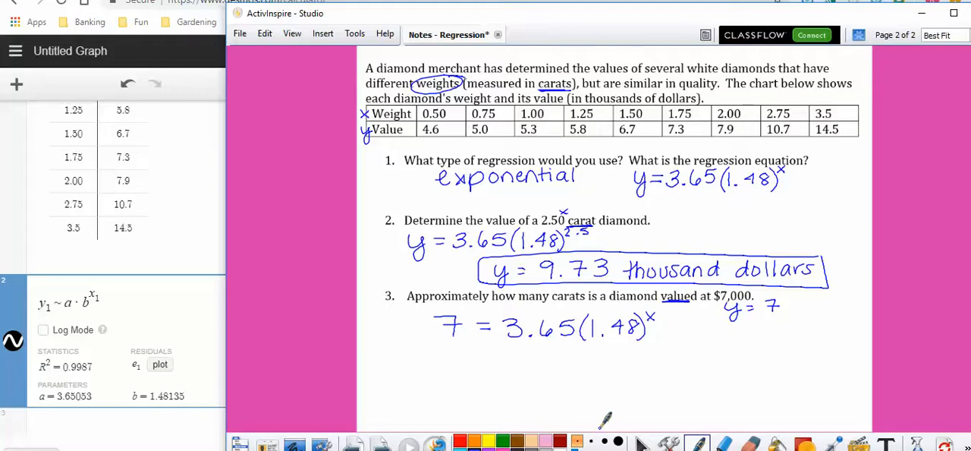
- Switch to the Desmos calculator and delete the regression expression and the data table
left_click(193, 450)
right_click(193, 450)
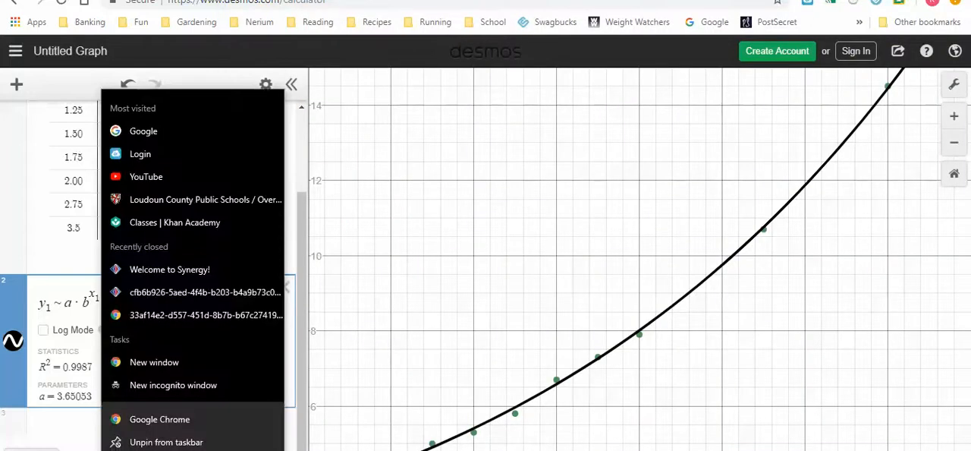
left_click(301, 292)
left_click(284, 287)
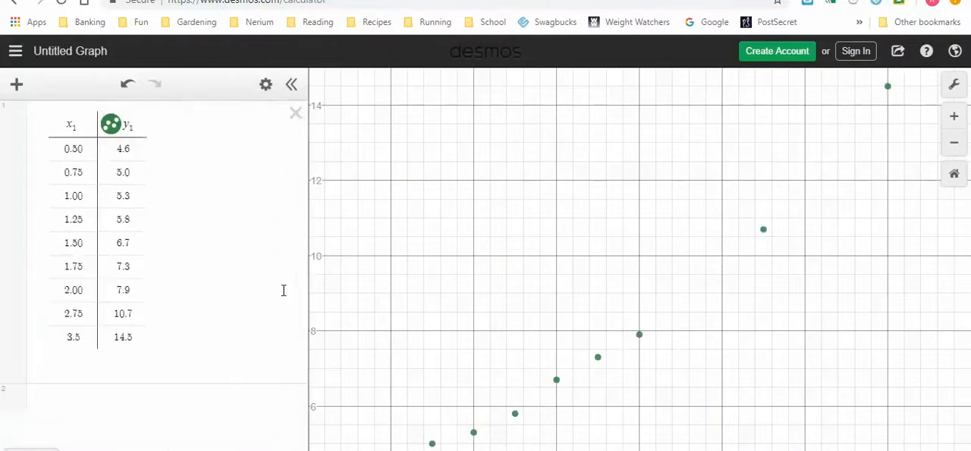
left_click(296, 113)
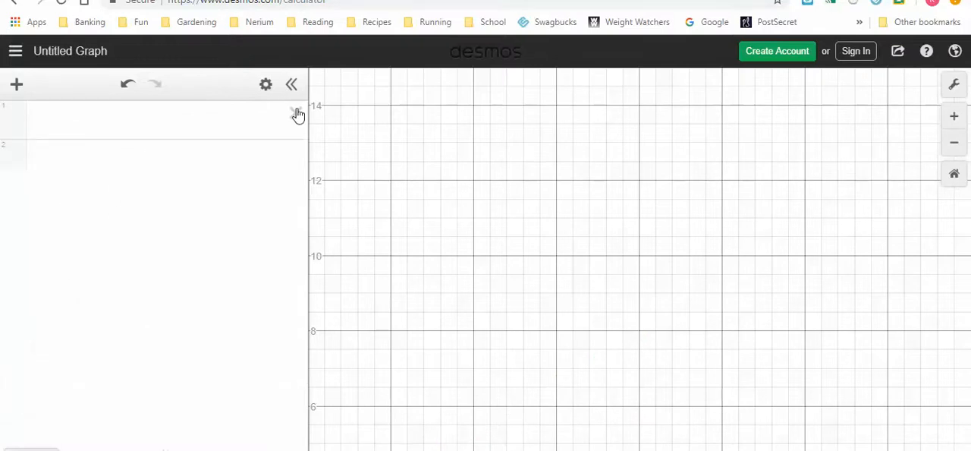
- Consult the equation in the ActivInspire notes, and graph y = 7 in Desmos expression line 1
left_click(106, 124)
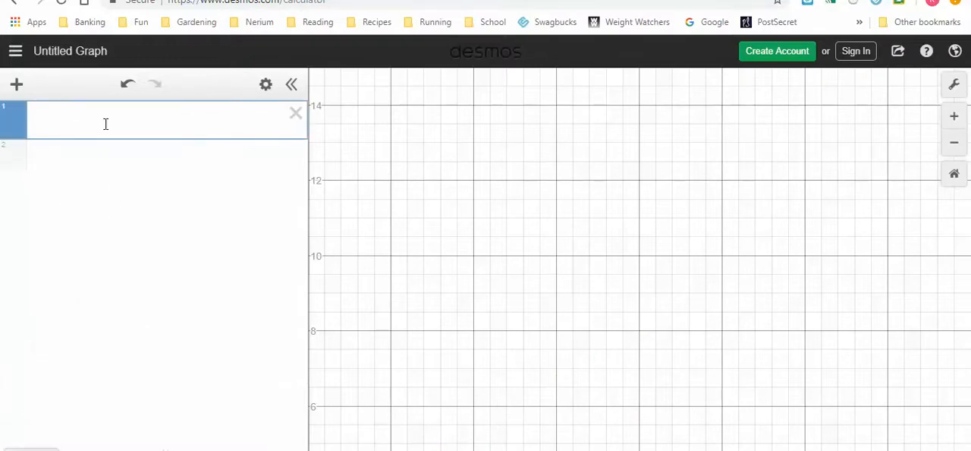
left_click(799, 450)
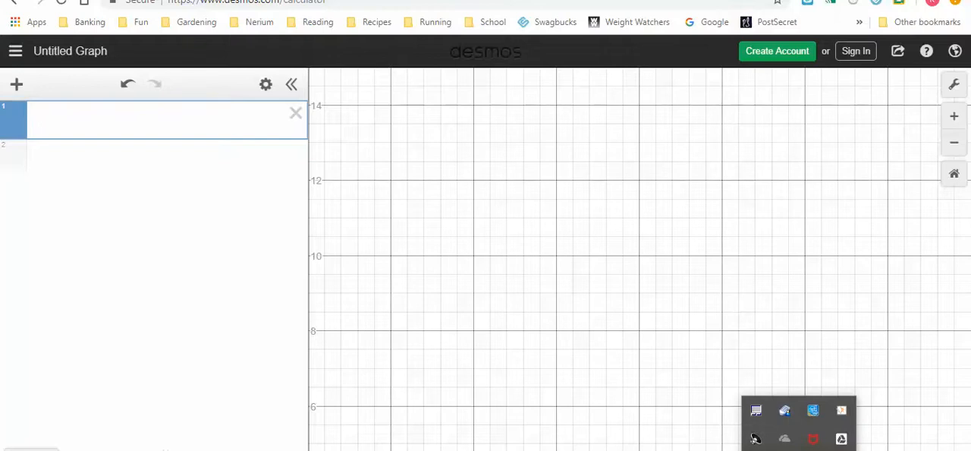
left_click(755, 438)
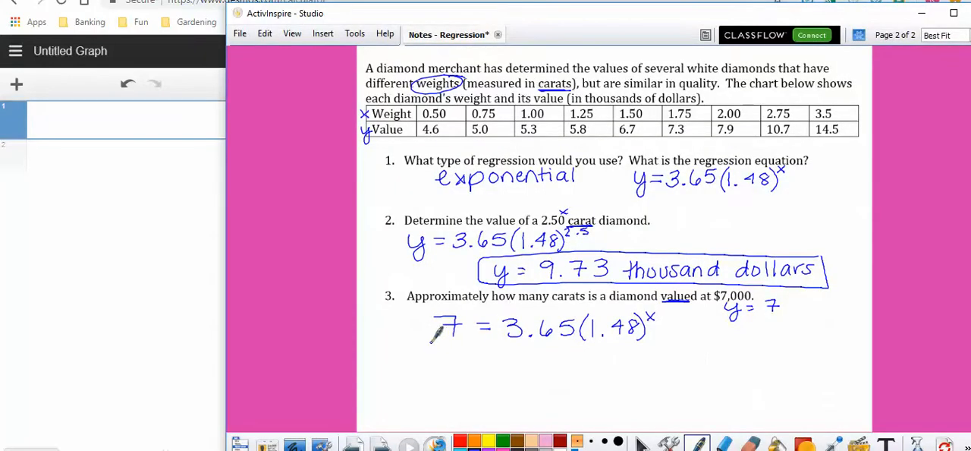
left_click(130, 119)
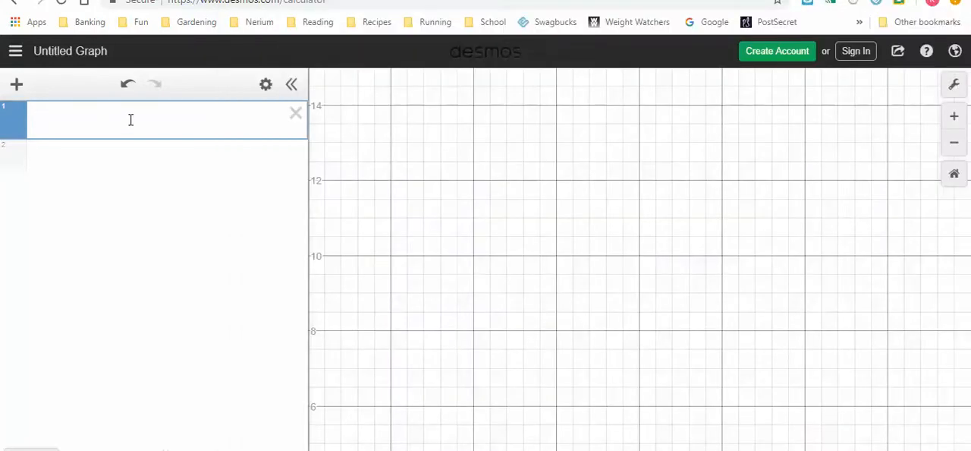
left_click(135, 156)
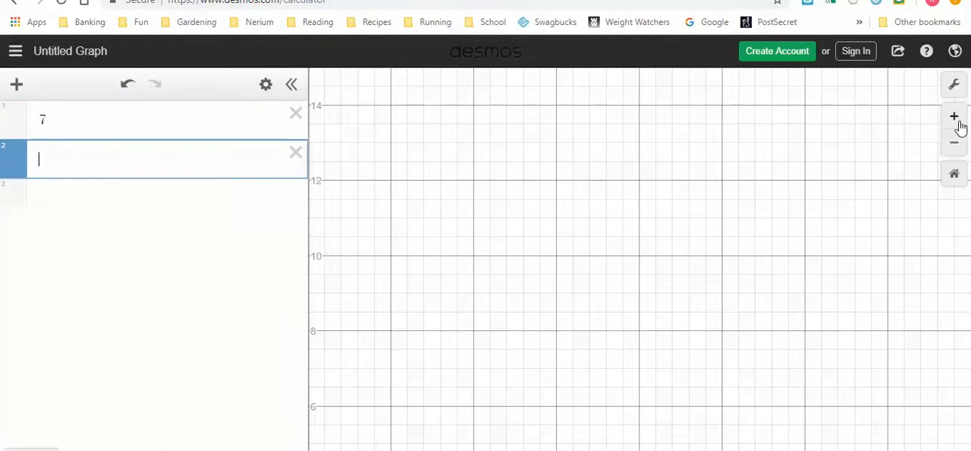
left_click(953, 154)
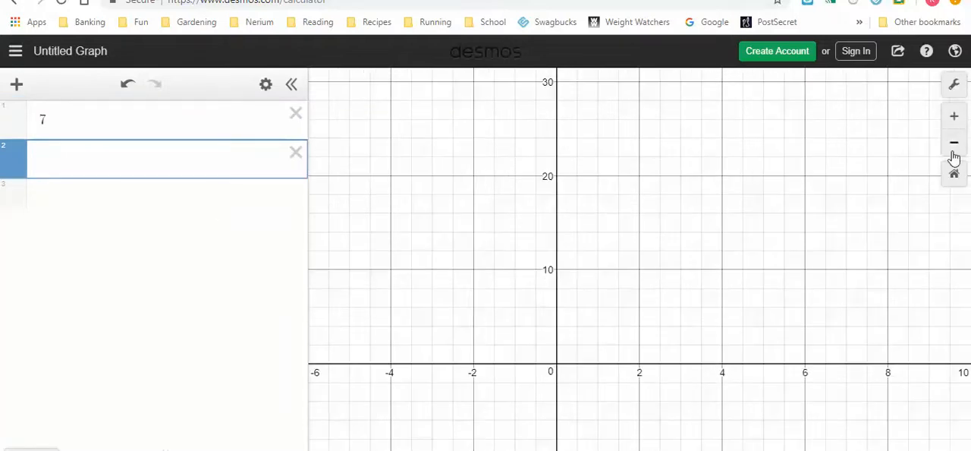
left_click(4, 126)
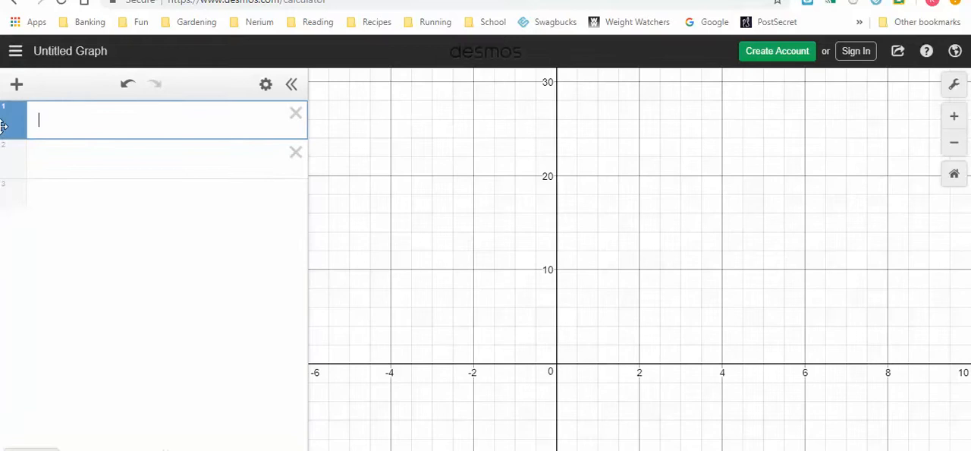
key("Left")
type("y=")
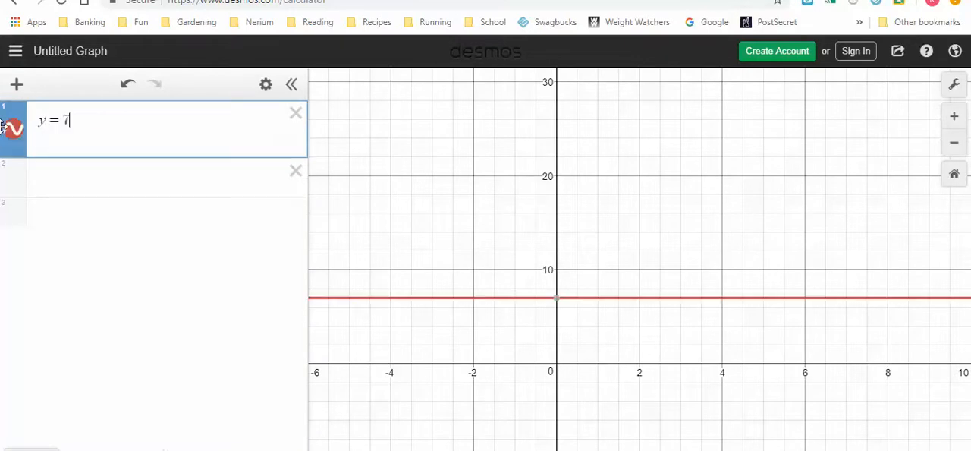
- Begin the right side of the notes' equation in Desmos expression line 2 with y = 3.65(
left_click(115, 176)
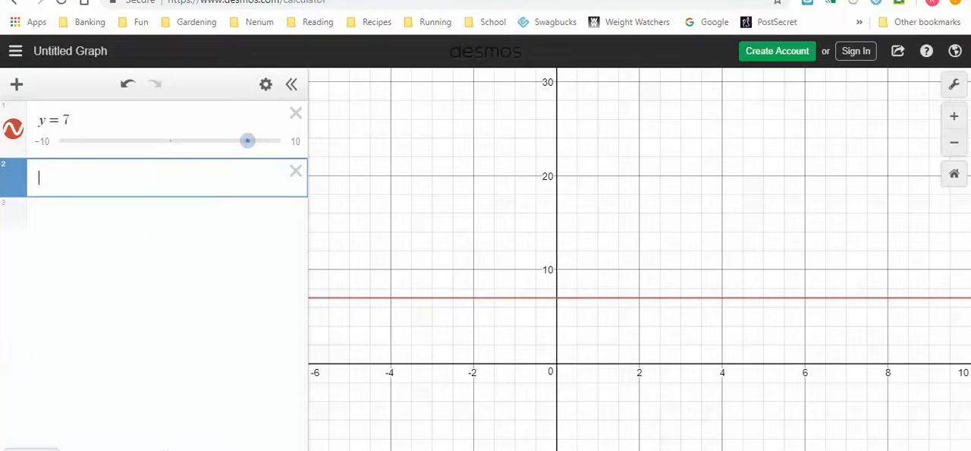
mouse_move(123, 450)
left_click(121, 418)
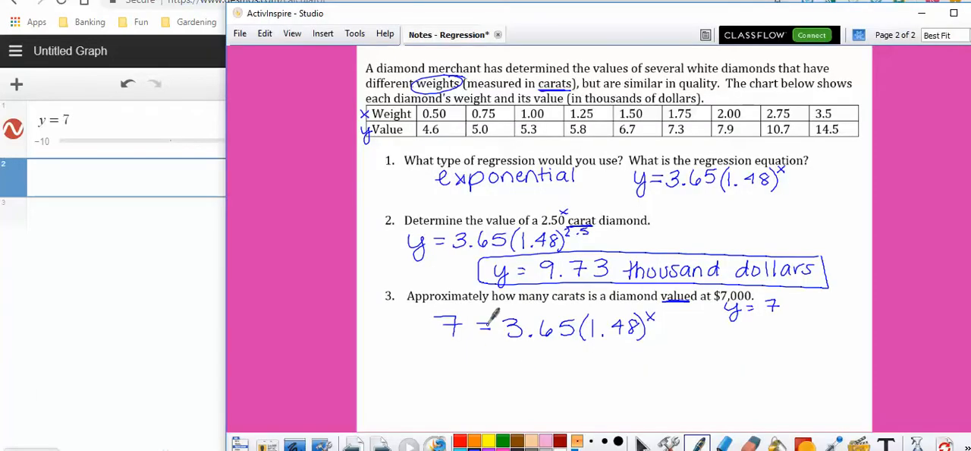
left_click(150, 179)
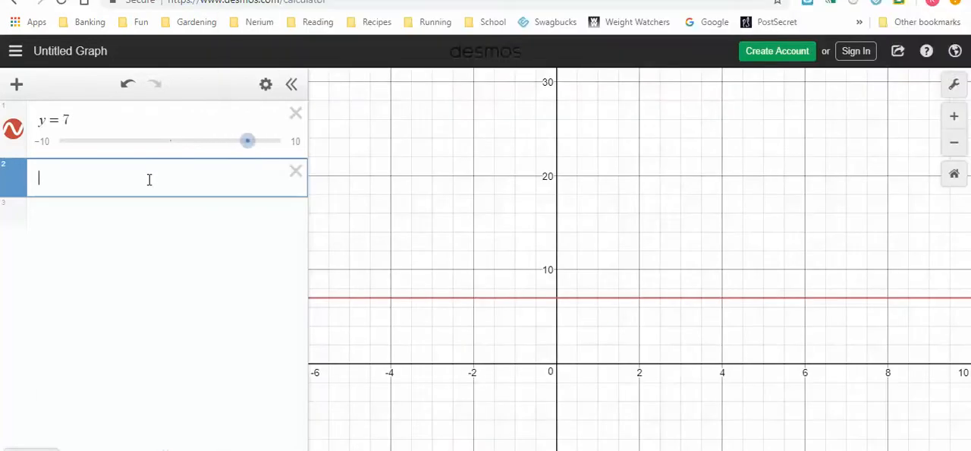
type("y = 3.6")
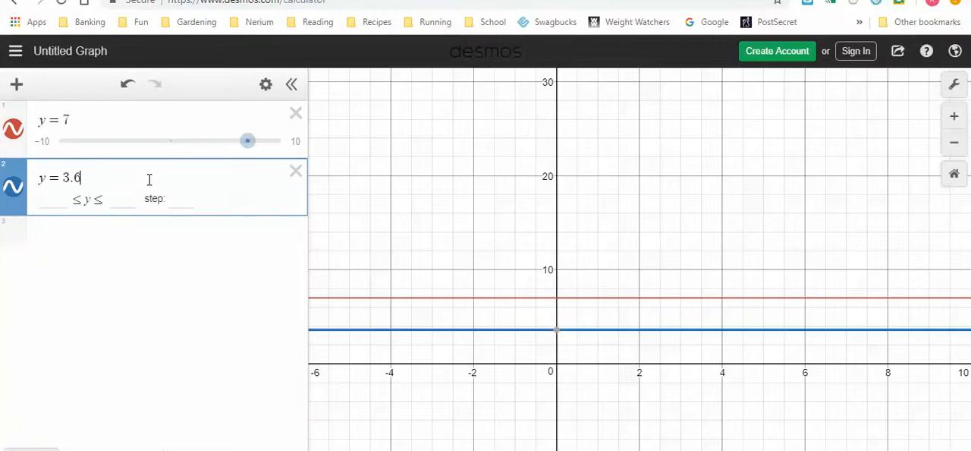
type("5")
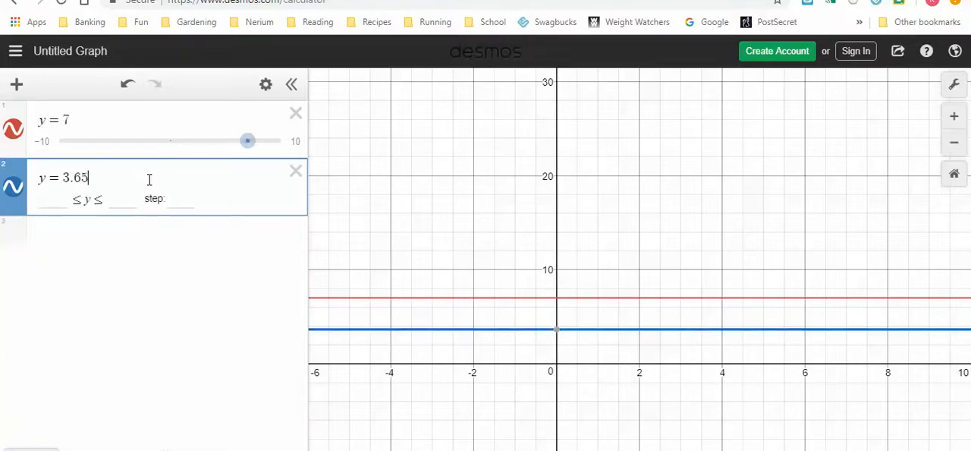
type("(")
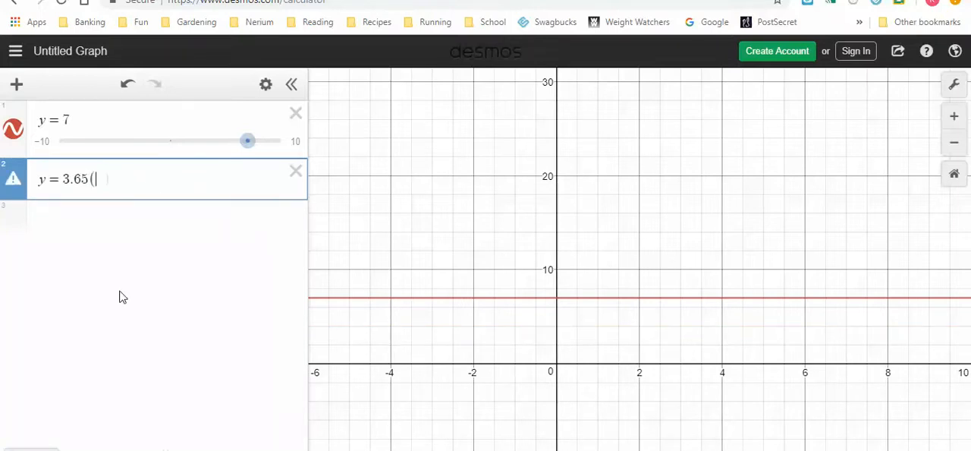
- Complete the expression as y = 3.65(1.48)^x after consulting the notes, and hide the on-screen keypad
key("alt+Tab")
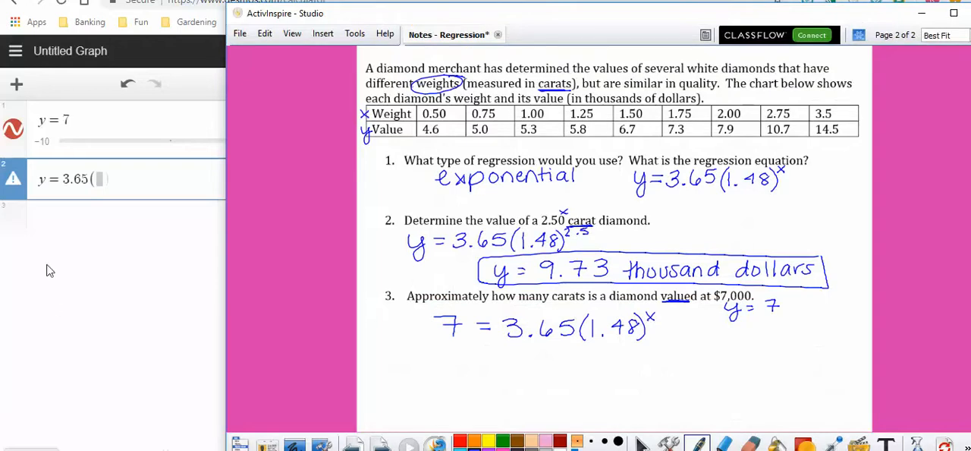
key("alt+Tab")
type("1.48")
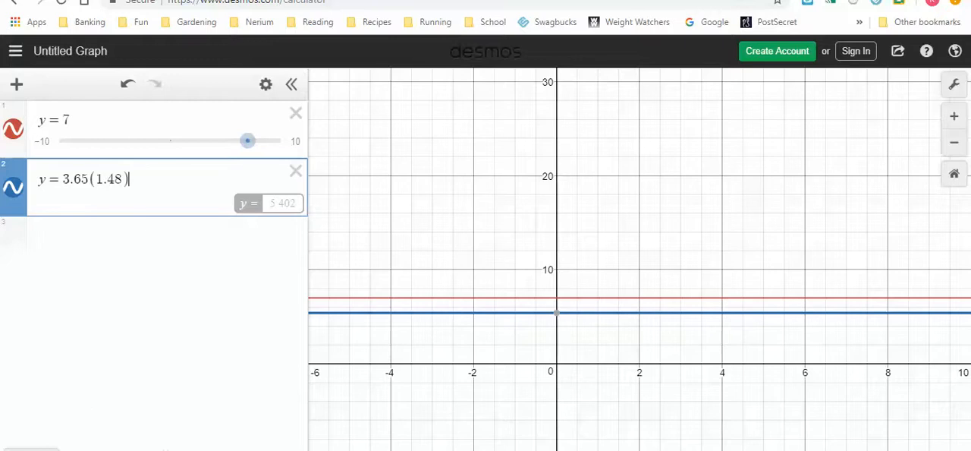
left_click(31, 446)
left_click(381, 380)
type("x")
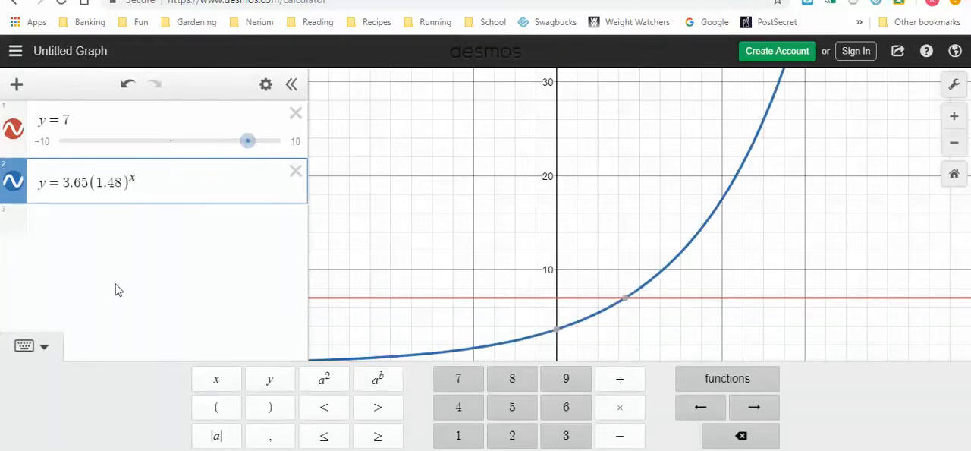
left_click(32, 352)
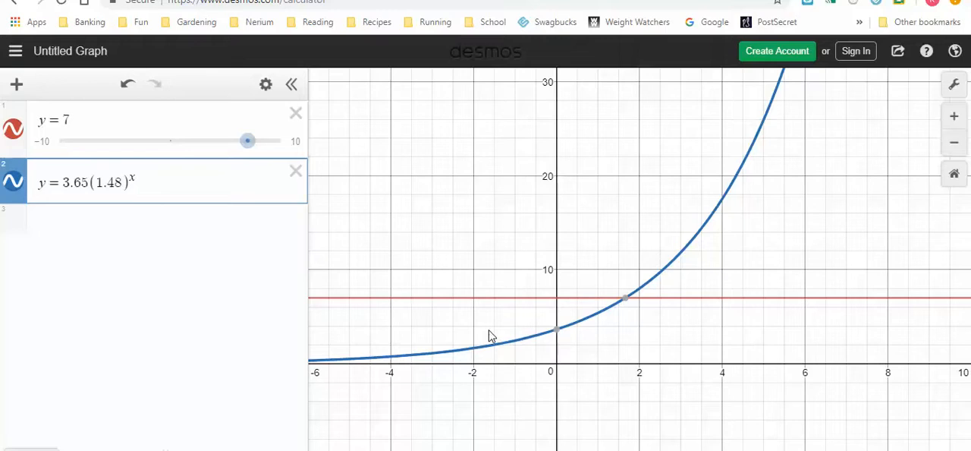
- Label the point where the curve meets y = 7, and handwrite x = 1.661 under question 3 in the ActivInspire notes
mouse_move(628, 311)
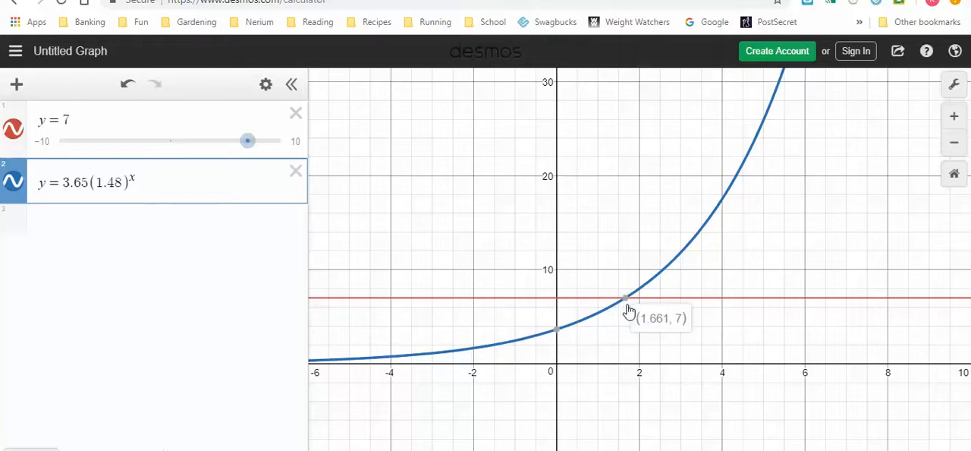
left_click(628, 304)
left_click(799, 449)
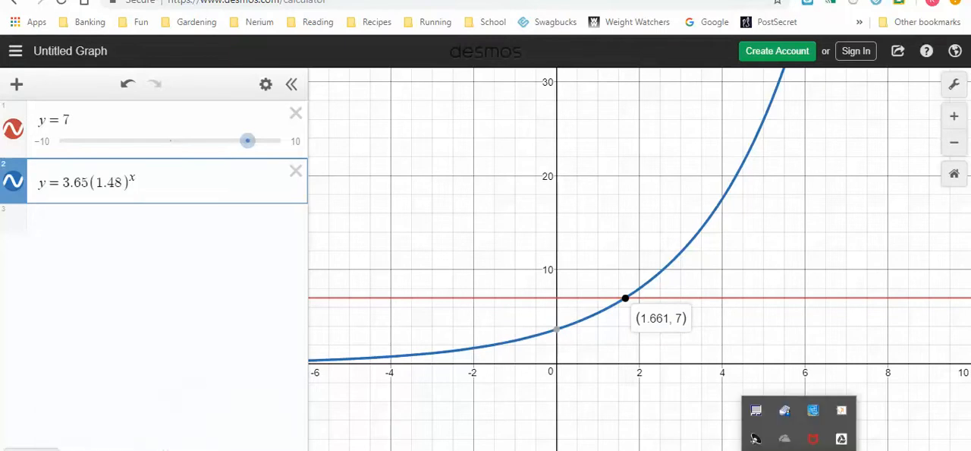
left_click(757, 439)
mouse_move(503, 354)
left_mouse_down()
mouse_move(522, 376)
mouse_move(502, 377)
mouse_move(546, 361)
left_mouse_up()
left_click_drag(534, 371, 630, 374)
left_click(579, 374)
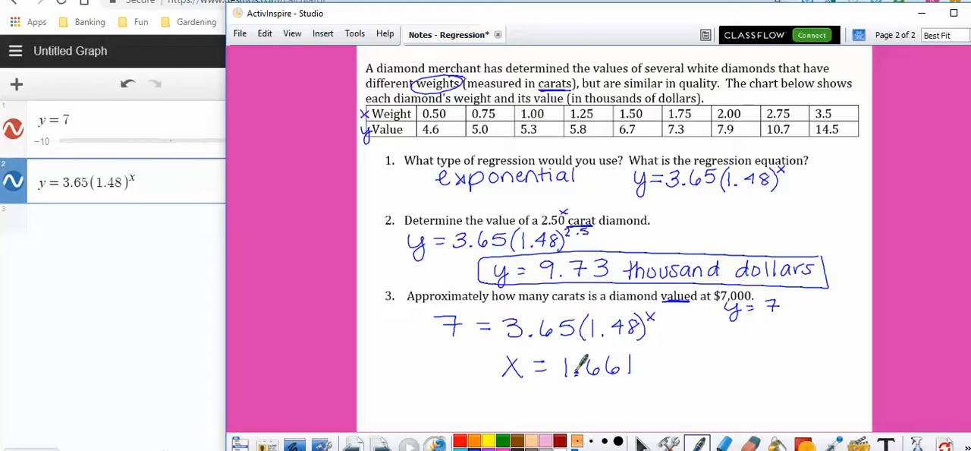
- Add the unit "carats" after x = 1.661 and draw a box around the answer
mouse_move(667, 360)
left_mouse_down()
mouse_move(666, 375)
mouse_move(683, 375)
left_mouse_up()
left_click_drag(685, 364, 697, 369)
mouse_move(710, 361)
left_mouse_down()
mouse_move(720, 373)
mouse_move(725, 359)
left_mouse_up()
mouse_move(733, 359)
left_mouse_down()
mouse_move(727, 371)
mouse_move(637, 351)
mouse_move(489, 351)
mouse_move(588, 391)
mouse_move(750, 378)
mouse_move(748, 350)
left_mouse_up()
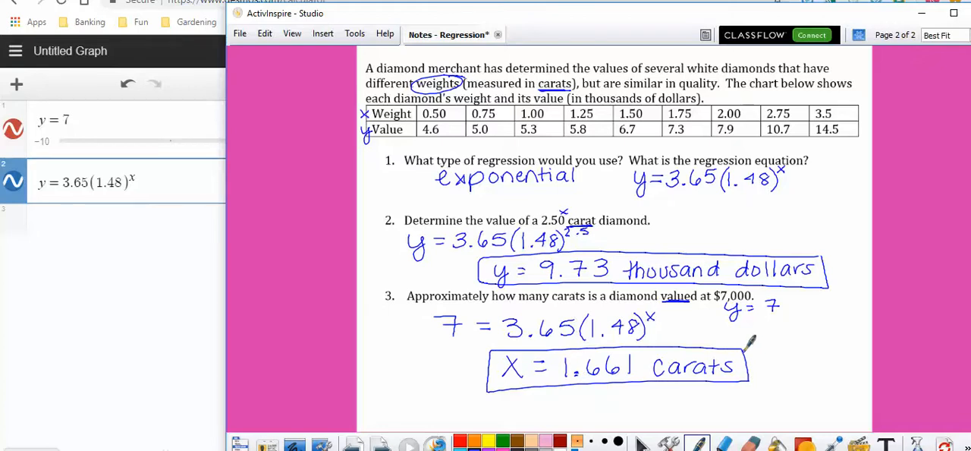
- Maximize the notes window and go to the blank page after page 2
left_click(954, 14)
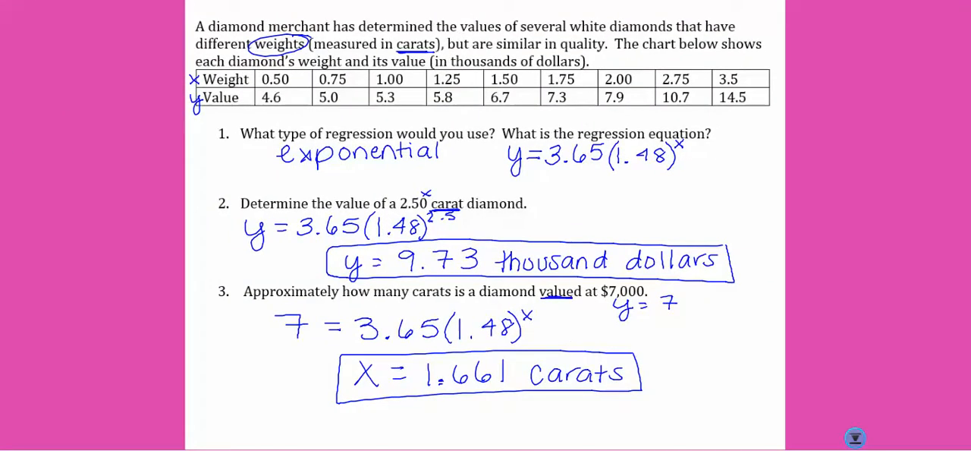
key("Page_Down")
left_click(799, 450)
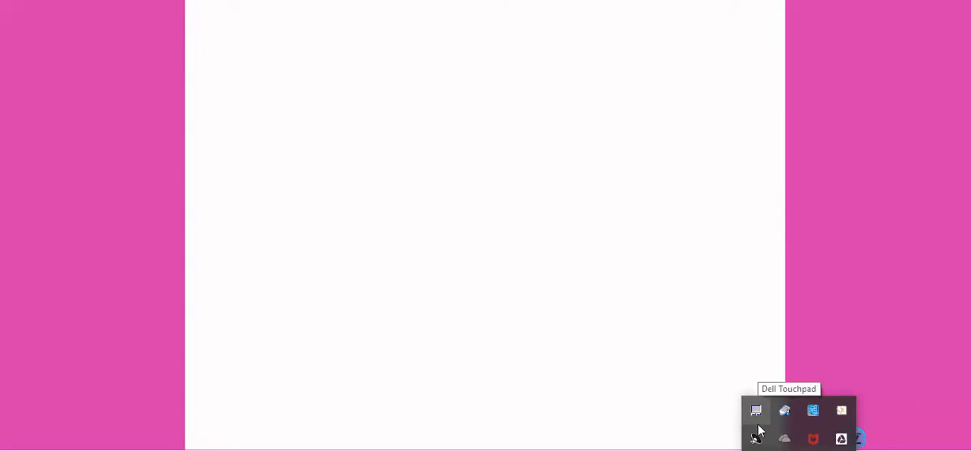
- Handwrite "linear" on the blank page and begin its equation with y
mouse_move(247, 93)
left_mouse_down()
mouse_move(246, 117)
mouse_move(265, 93)
mouse_move(281, 113)
mouse_move(315, 115)
mouse_move(332, 97)
left_mouse_up()
left_click_drag(411, 97, 422, 113)
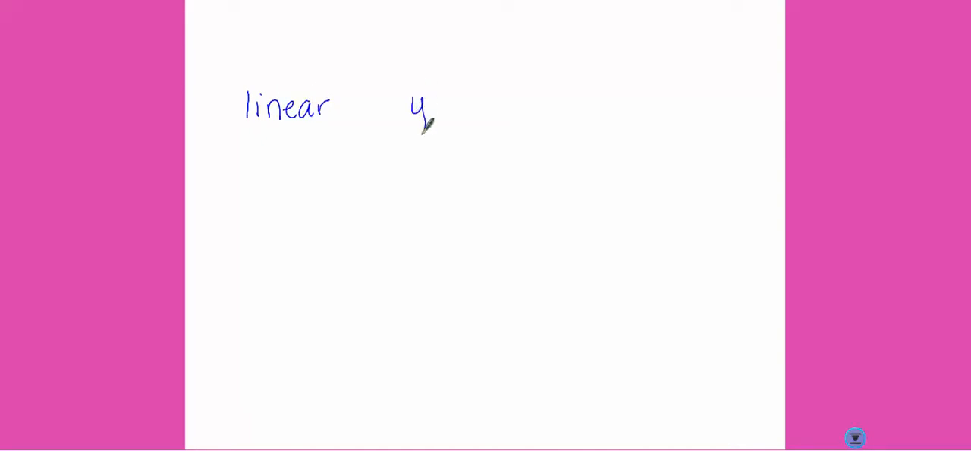